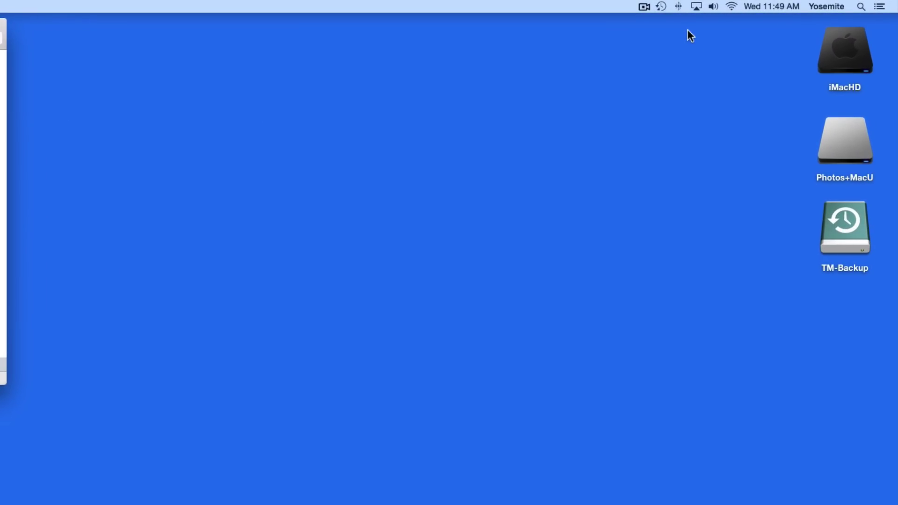
Confirm Bluetooth is on, then view the Wi-Fi connection and list of nearby networks
{"action": "left_click", "coordinate": [678, 7]}
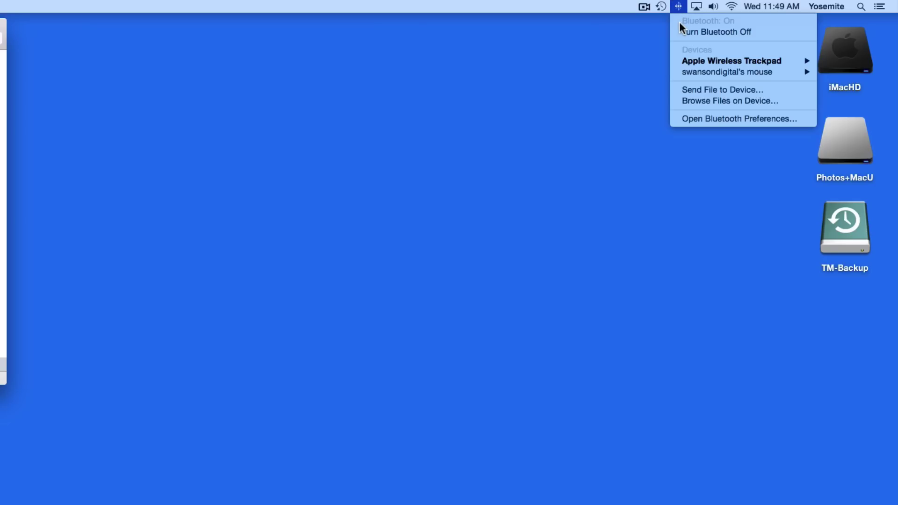
{"action": "left_click", "coordinate": [655, 28]}
{"action": "left_click", "coordinate": [731, 7]}
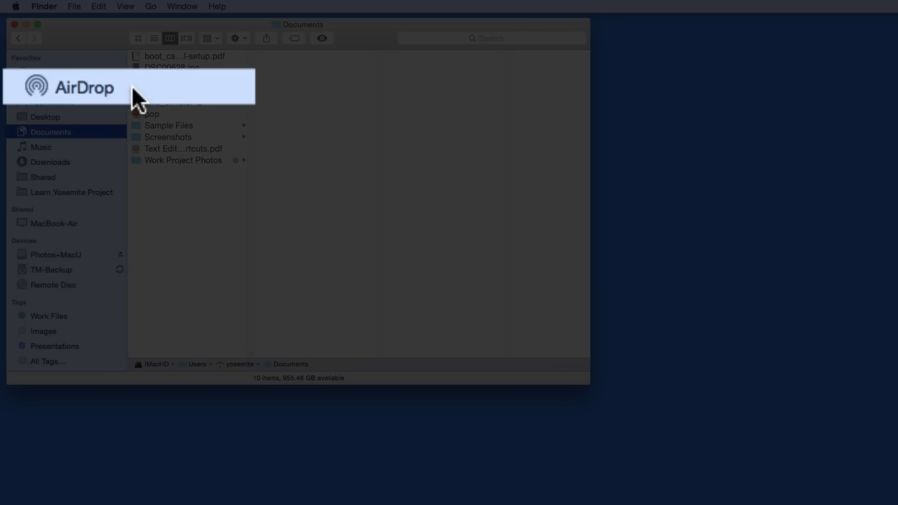
Show AirDrop in the Finder sidebar and keep discoverability set to Everyone
{"action": "left_click", "coordinate": [66, 88]}
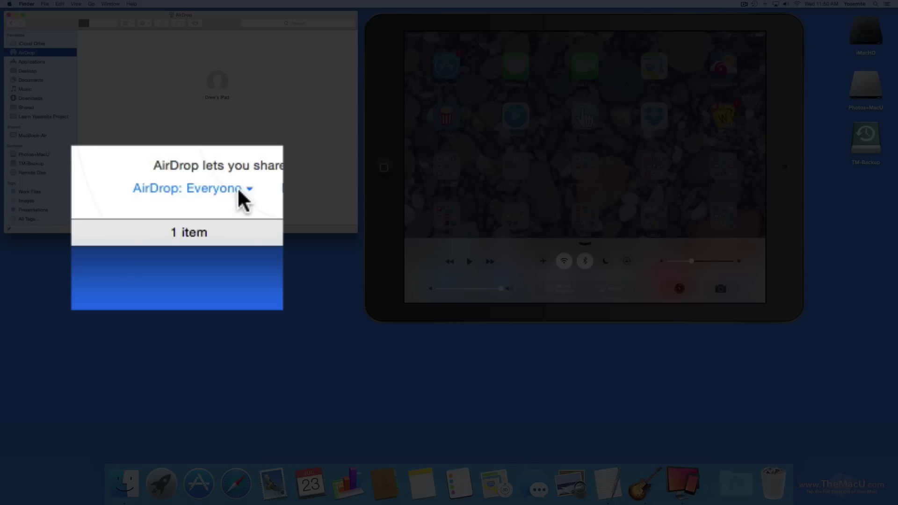
{"action": "left_click", "coordinate": [198, 216]}
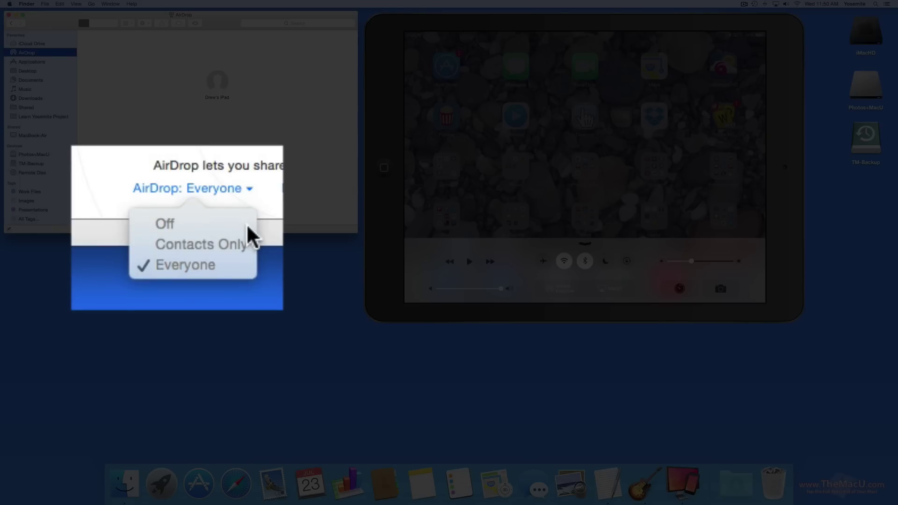
{"action": "key", "text": "Escape"}
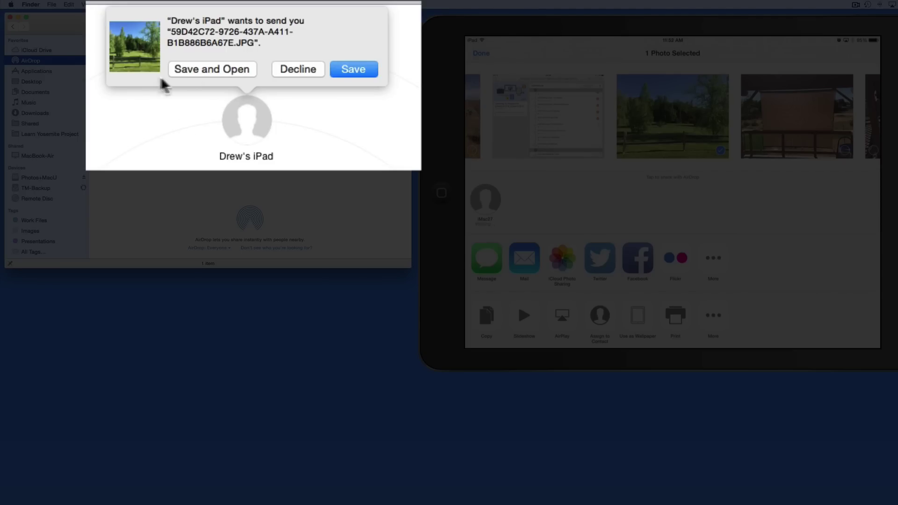
Save and open the received trees-and-fence photo in Preview, then minimize it and return to Finder
{"action": "left_click", "coordinate": [194, 73]}
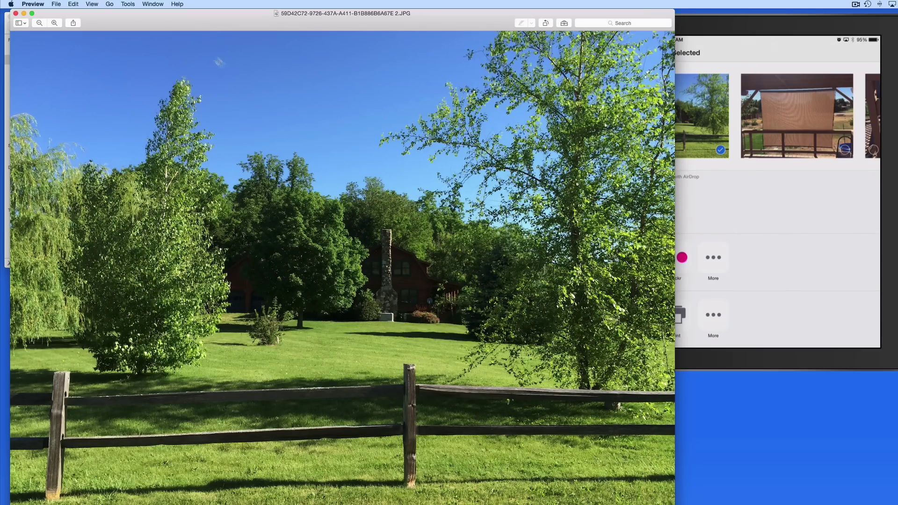
{"action": "mouse_move", "coordinate": [174, 23]}
{"action": "left_mouse_down"}
{"action": "mouse_move", "coordinate": [181, 19]}
{"action": "mouse_move", "coordinate": [172, 18]}
{"action": "left_mouse_up"}
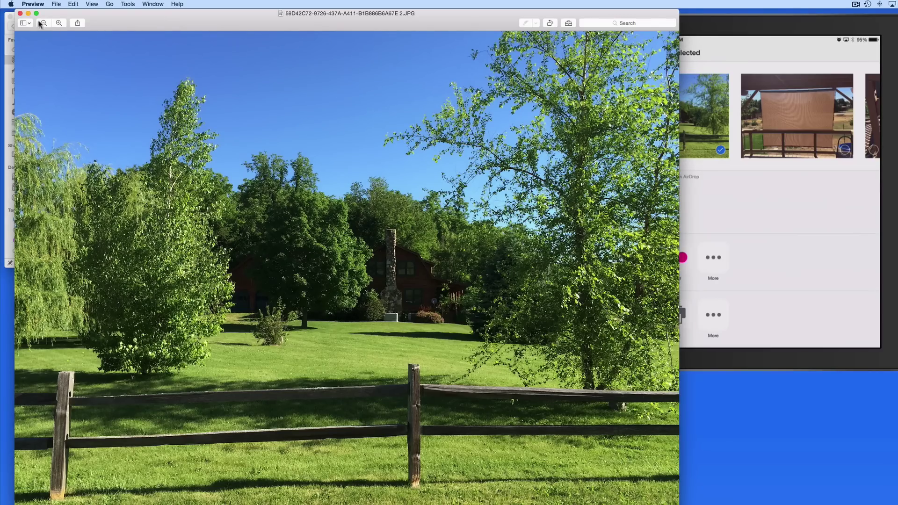
{"action": "left_click", "coordinate": [28, 13]}
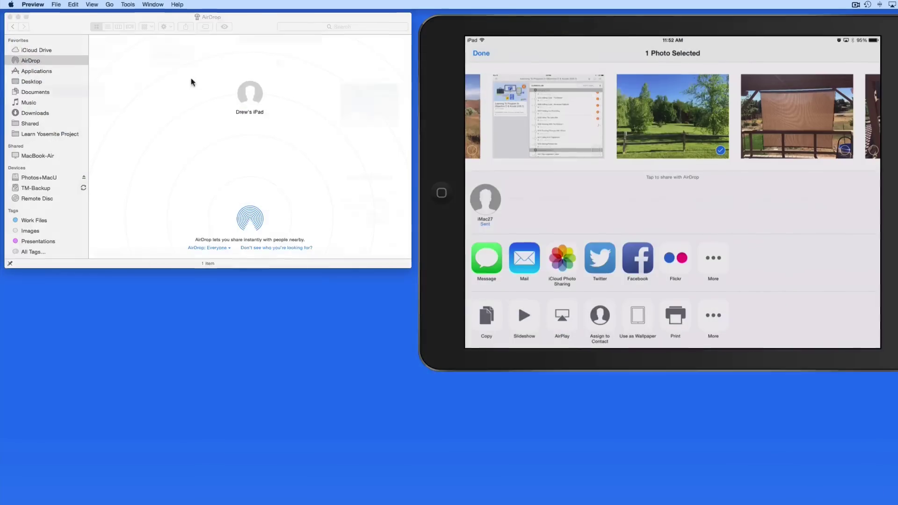
{"action": "key", "text": "super+bracketleft"}
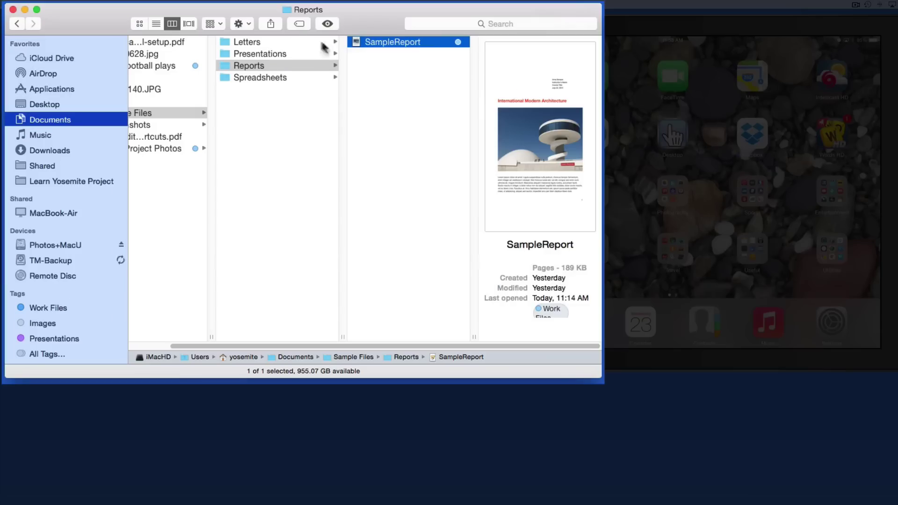
Share SampleReport via AirDrop to the iPad, then close the sheet once it's declined
{"action": "left_click", "coordinate": [271, 24]}
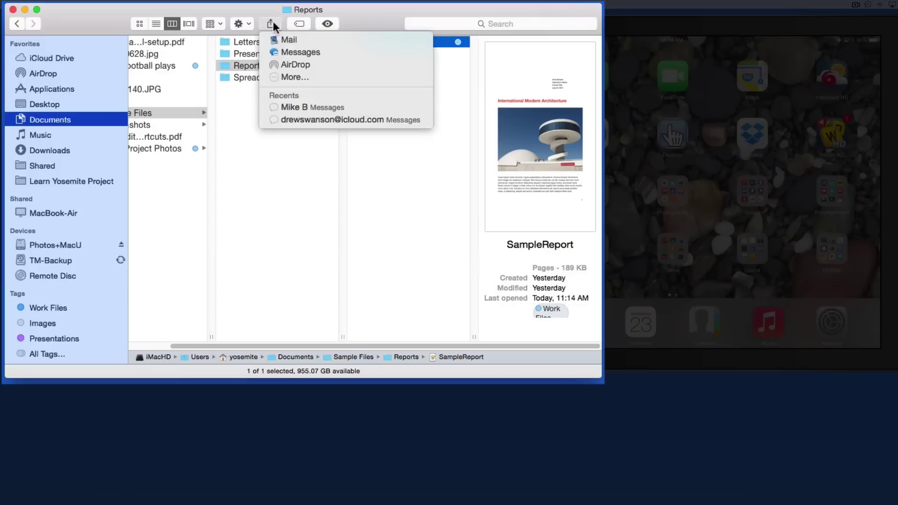
{"action": "left_click", "coordinate": [312, 64]}
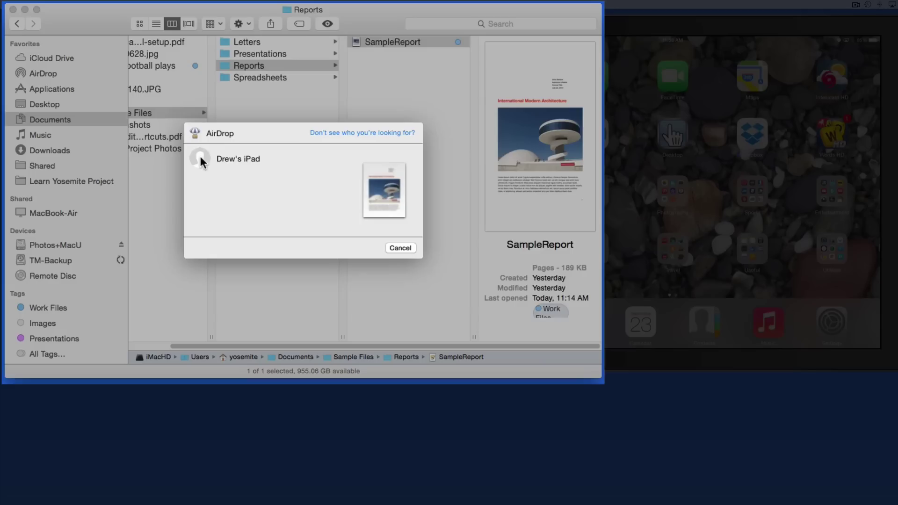
{"action": "left_click", "coordinate": [200, 157]}
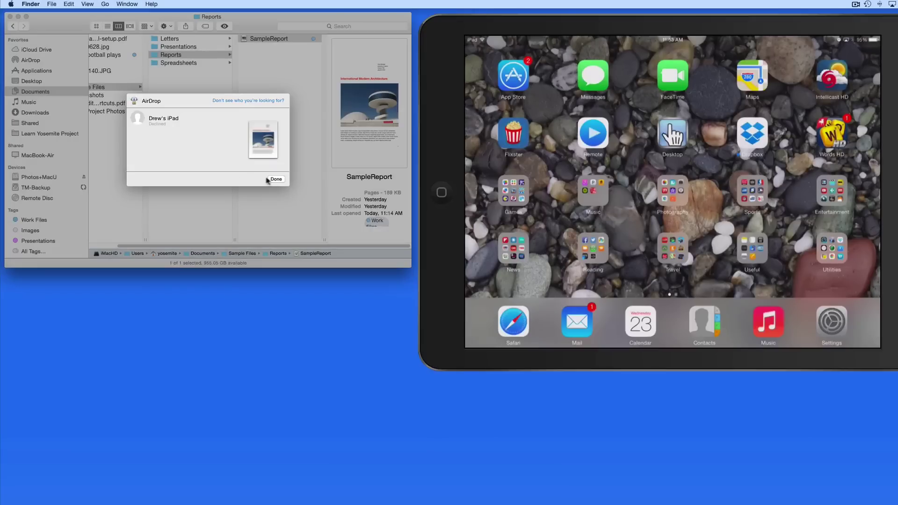
{"action": "left_click", "coordinate": [275, 179]}
{"action": "left_click", "coordinate": [265, 110]}
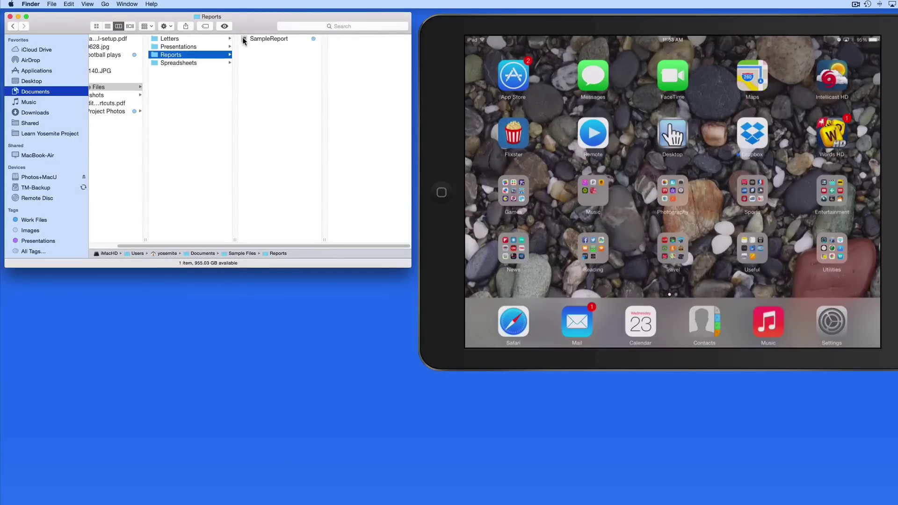
{"action": "double_click", "coordinate": [242, 39]}
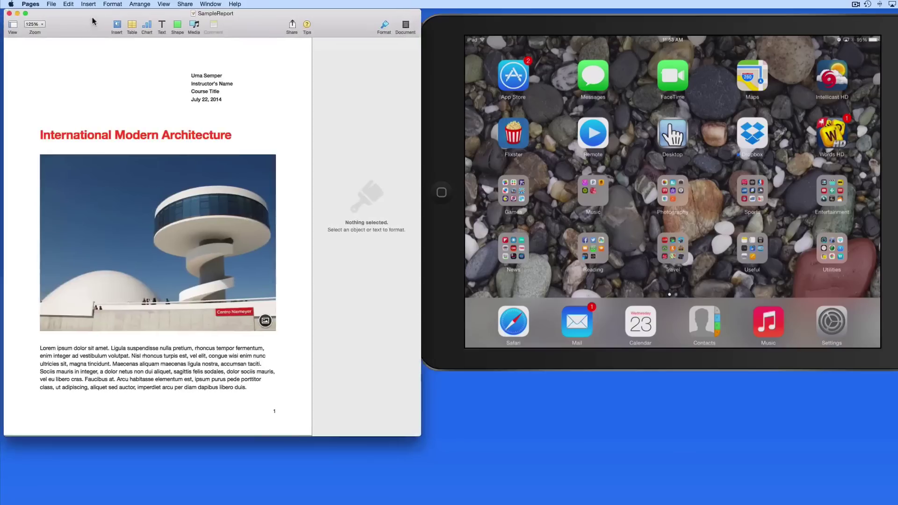
{"action": "left_click", "coordinate": [288, 25]}
{"action": "mouse_move", "coordinate": [360, 58]}
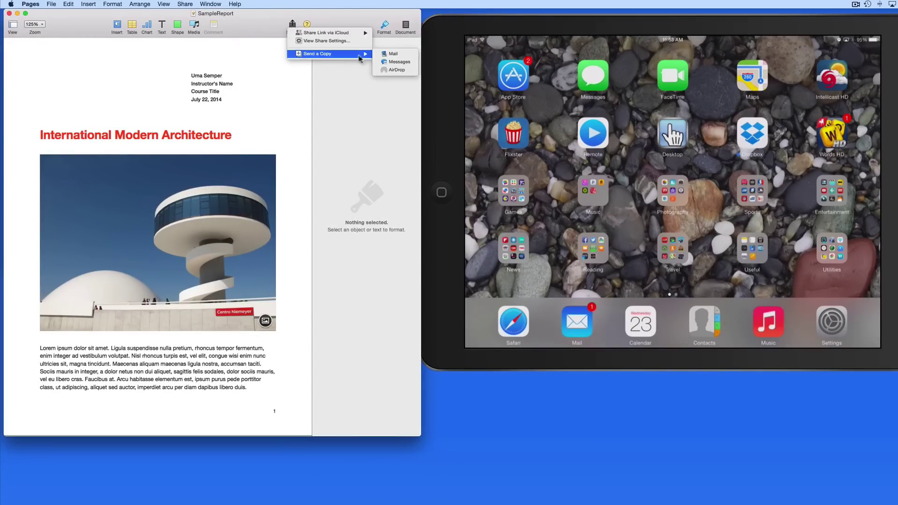
{"action": "left_click", "coordinate": [386, 71]}
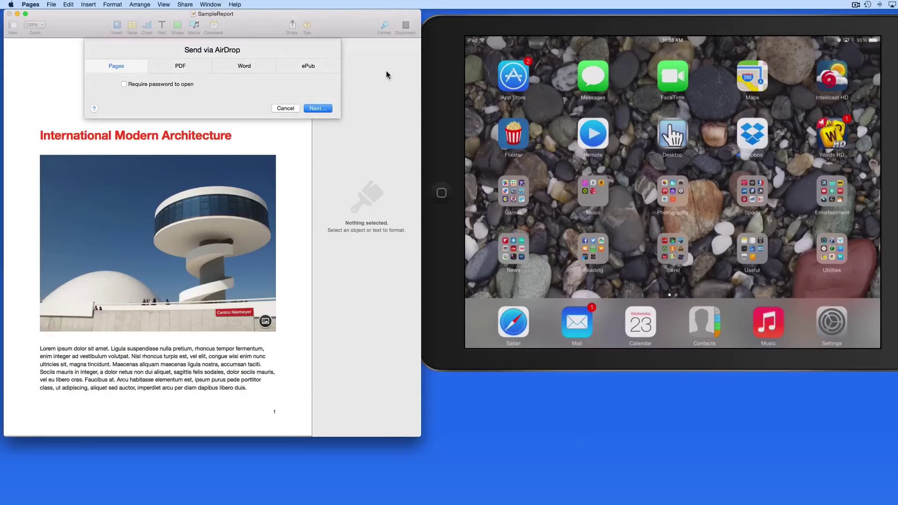
{"action": "left_click", "coordinate": [286, 107]}
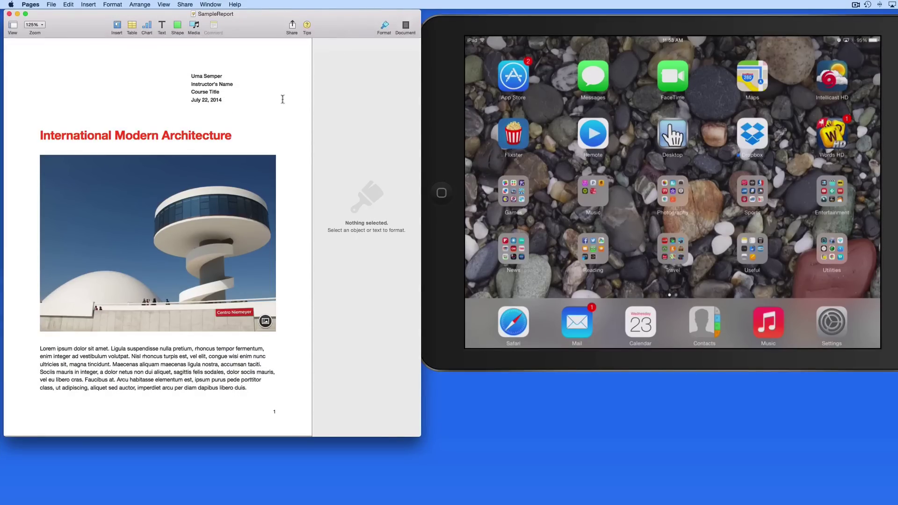
Close SampleReport, open AirDrop in a new Finder window, and drag SampleReport onto the iPad
{"action": "left_click", "coordinate": [9, 14]}
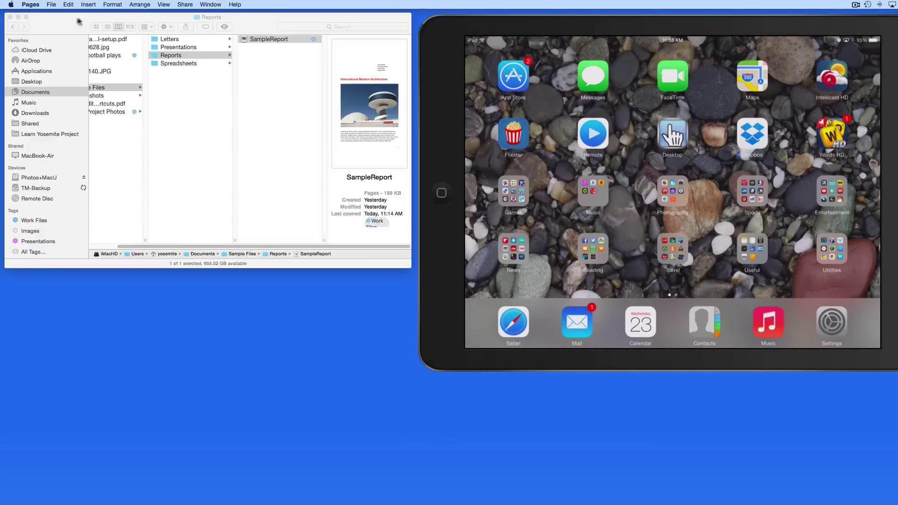
{"action": "left_click_drag", "start_coordinate": [63, 19], "coordinate": [62, 259]}
{"action": "key", "text": "super+n"}
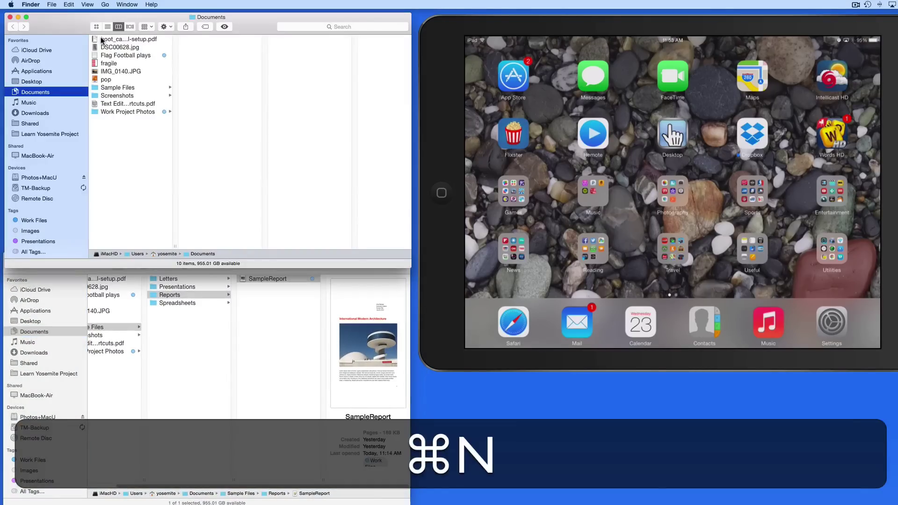
{"action": "left_click", "coordinate": [38, 61]}
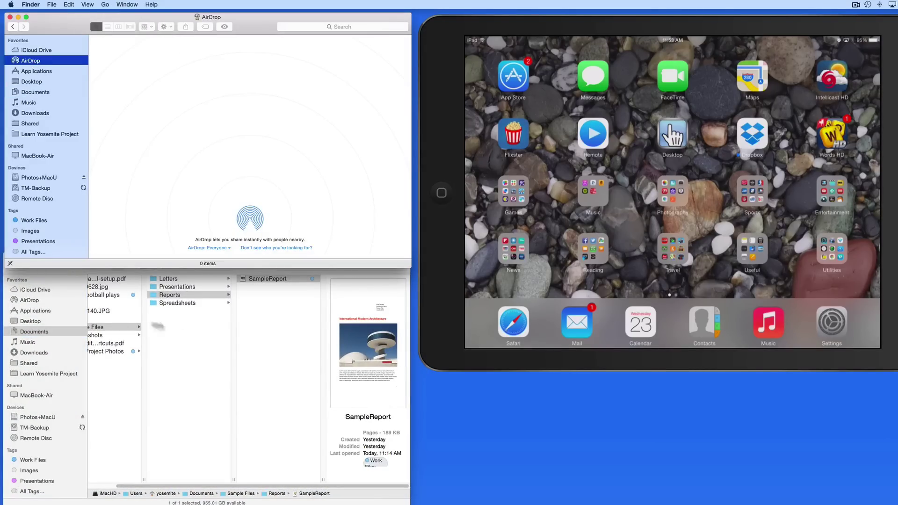
{"action": "left_click", "coordinate": [248, 299]}
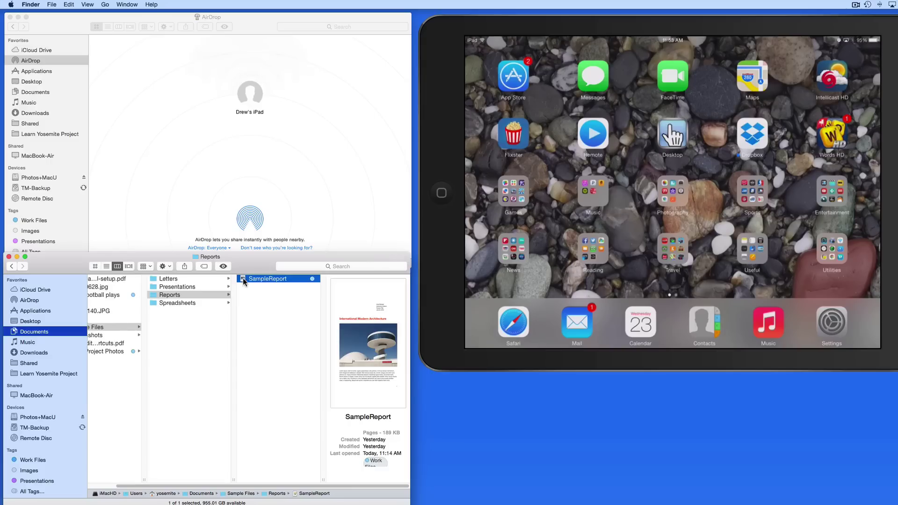
{"action": "left_click_drag", "start_coordinate": [243, 278], "coordinate": [249, 101]}
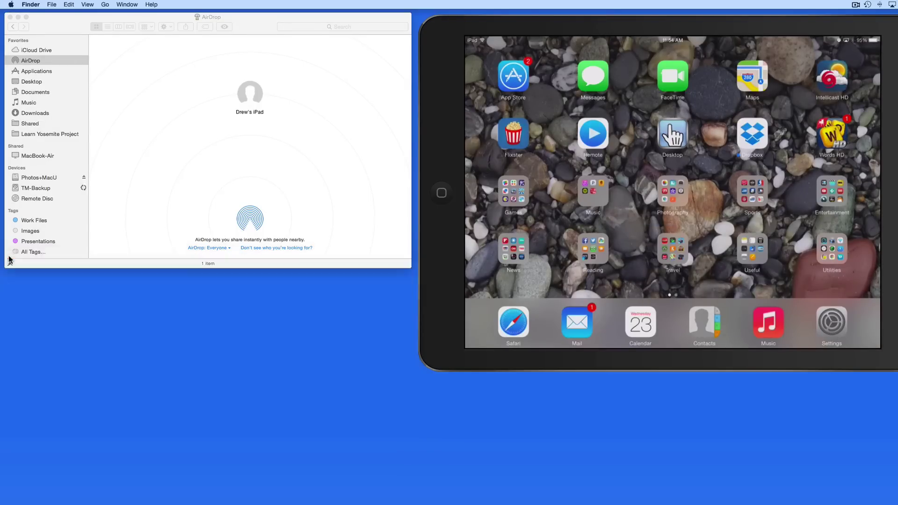
Close the Reports window and turn AirDrop with Older Macs on, then back off
{"action": "left_click", "coordinate": [8, 256]}
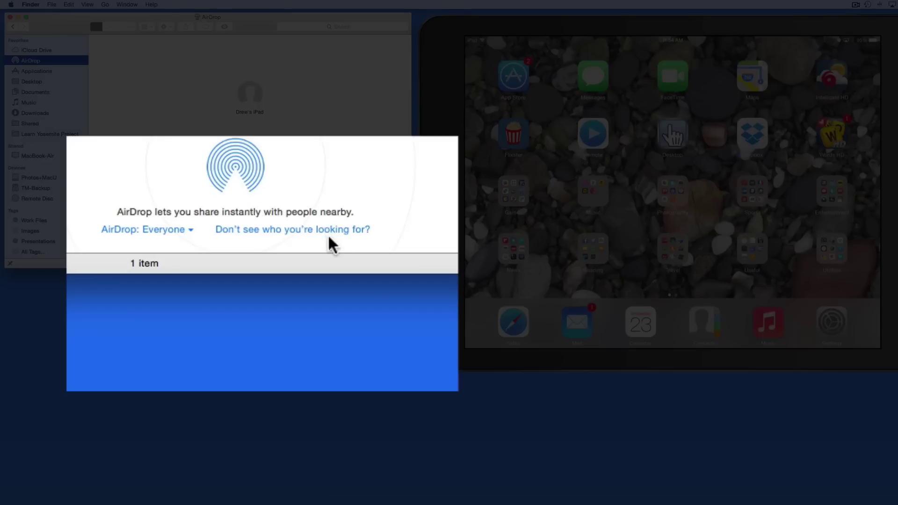
{"action": "left_click", "coordinate": [323, 228]}
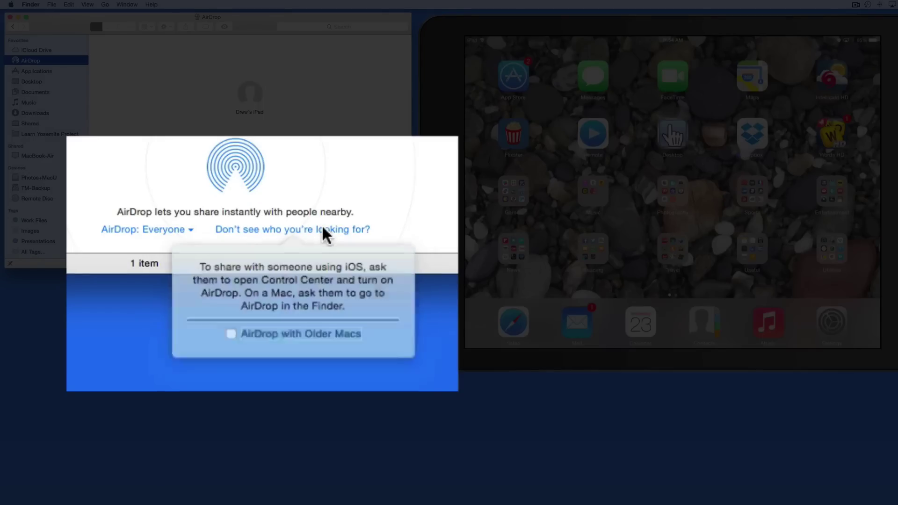
{"action": "left_click", "coordinate": [232, 328]}
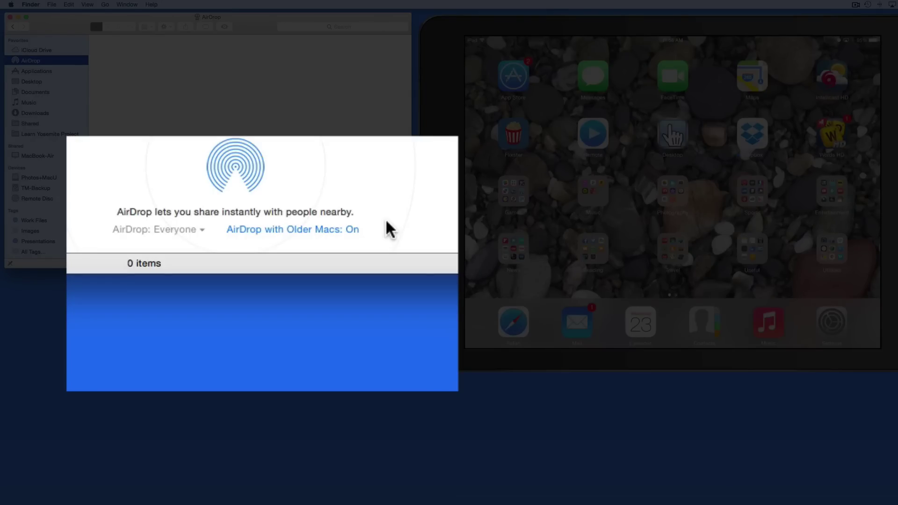
{"action": "left_click", "coordinate": [331, 229]}
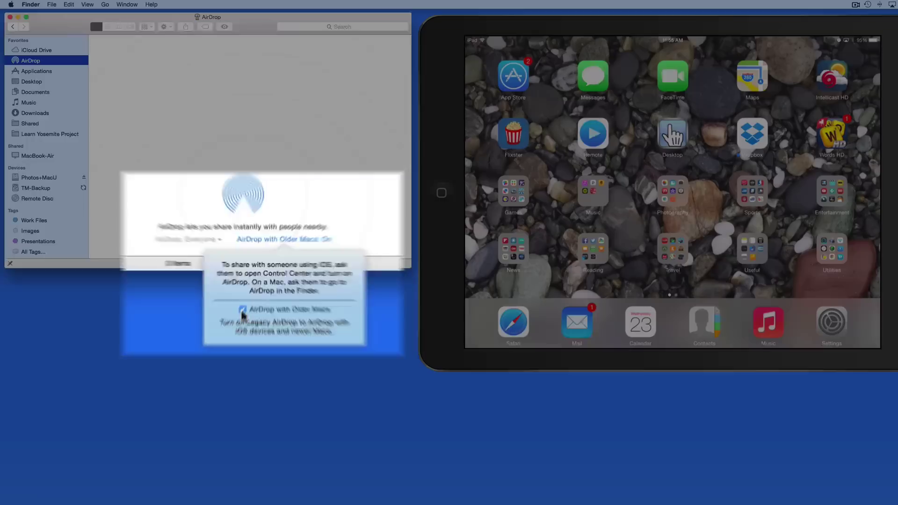
{"action": "left_click", "coordinate": [234, 328]}
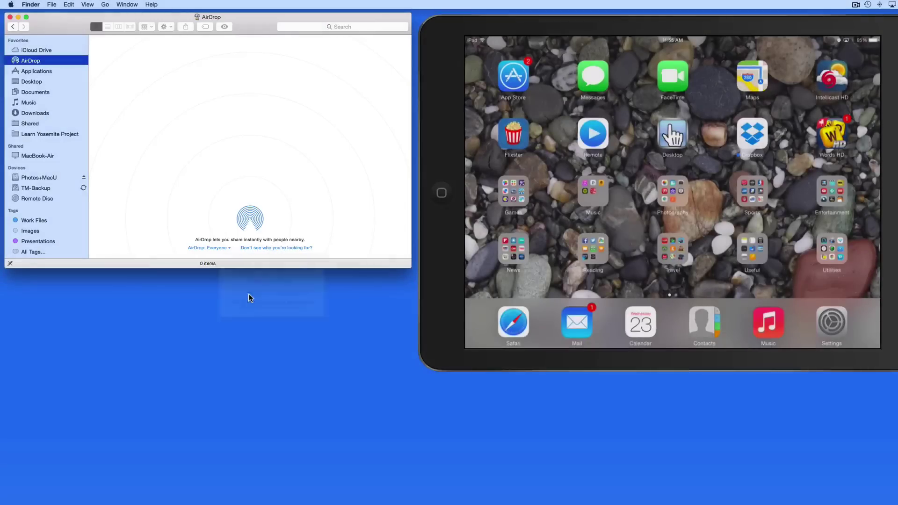